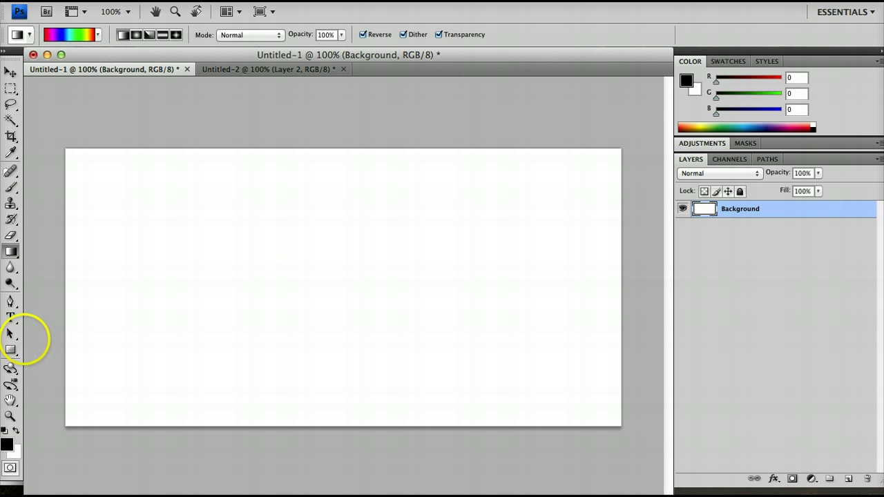
Step: Type SAMPLE on a new text layer and drag it toward the canvas centre
click(10, 317)
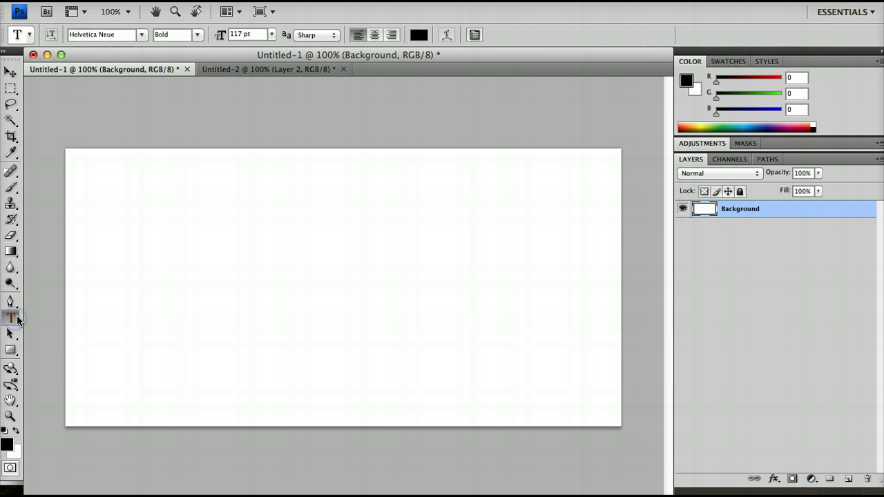
click(326, 282)
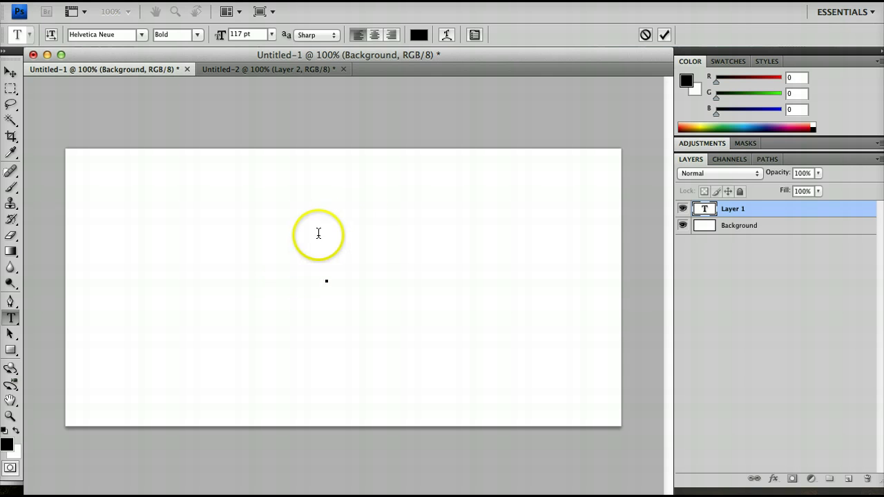
text(SAMPLE)
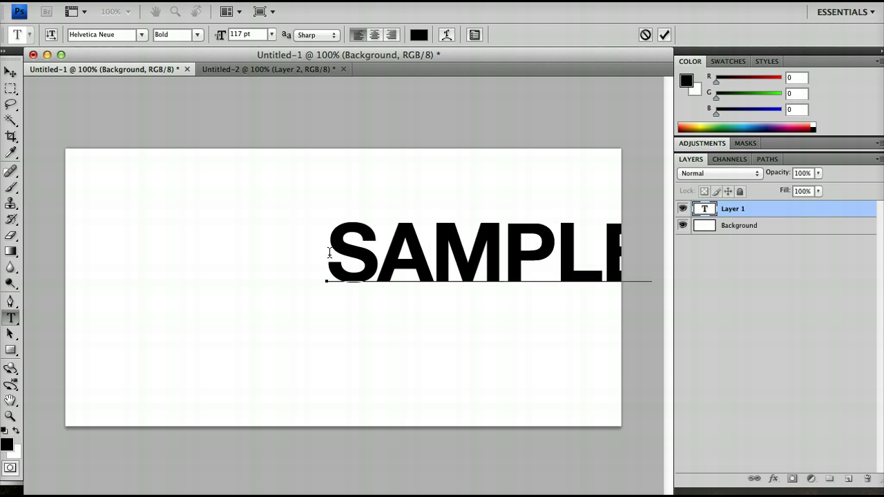
key(super+Return)
key(v)
drag(460, 253, 323, 289)
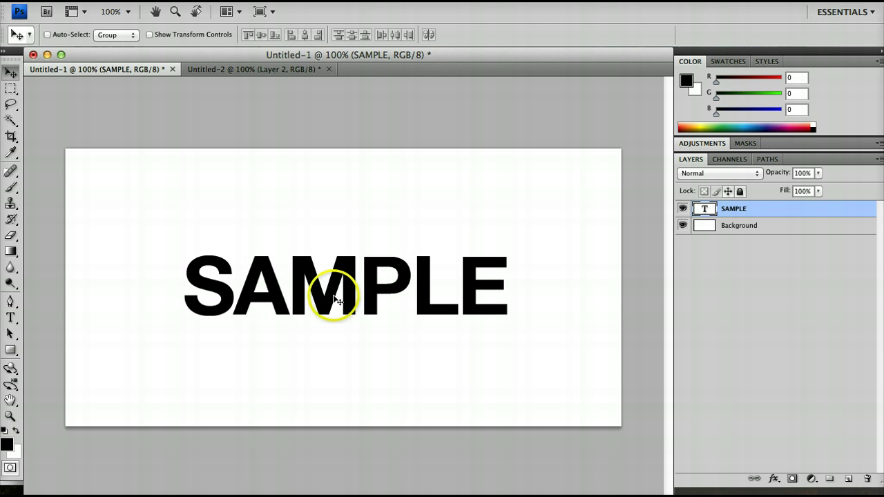
Step: Centre-align the SAMPLE text and reposition it in the middle of the canvas
key(t)
double_click(336, 299)
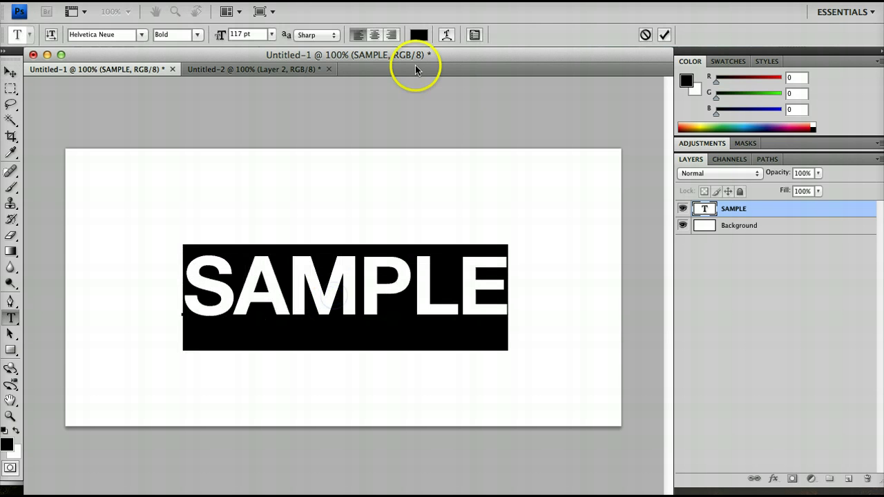
click(373, 35)
click(391, 35)
click(375, 36)
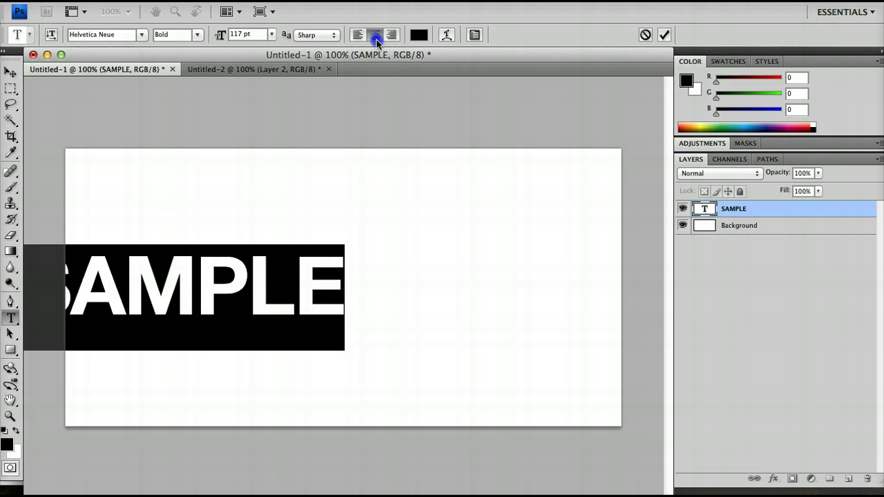
drag(387, 315, 554, 306)
click(458, 299)
key(super+Return)
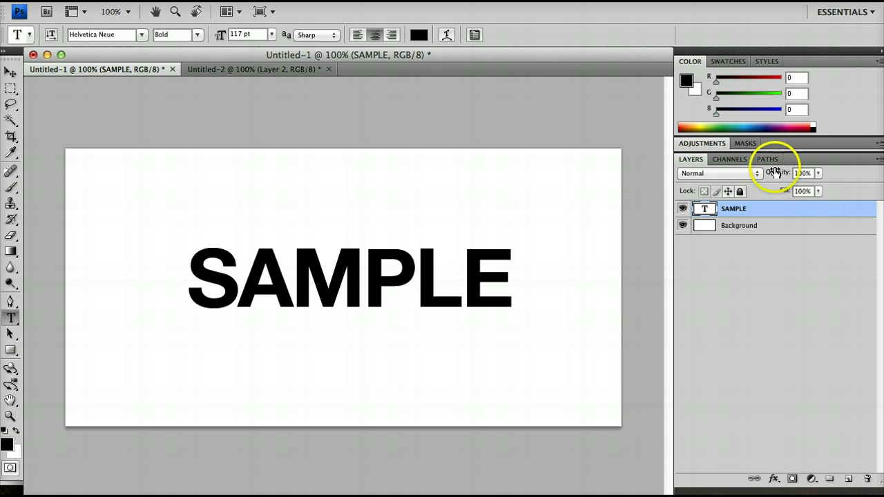
drag(774, 171, 695, 177)
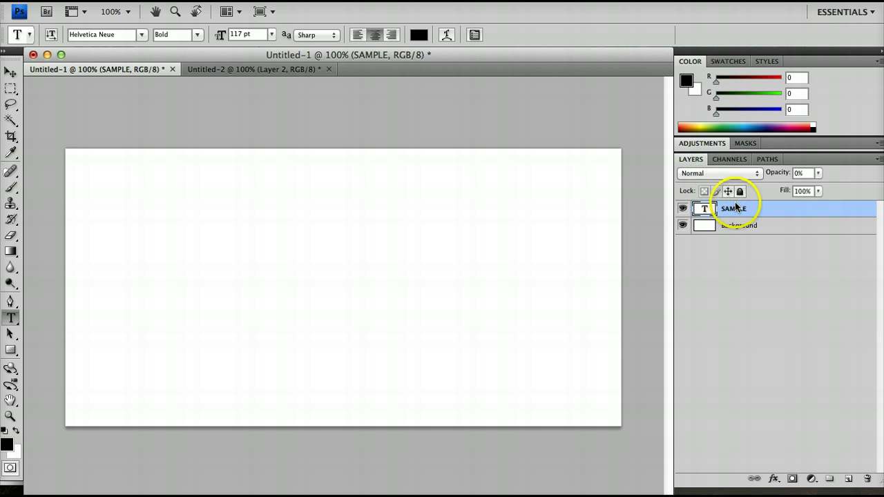
click(819, 173)
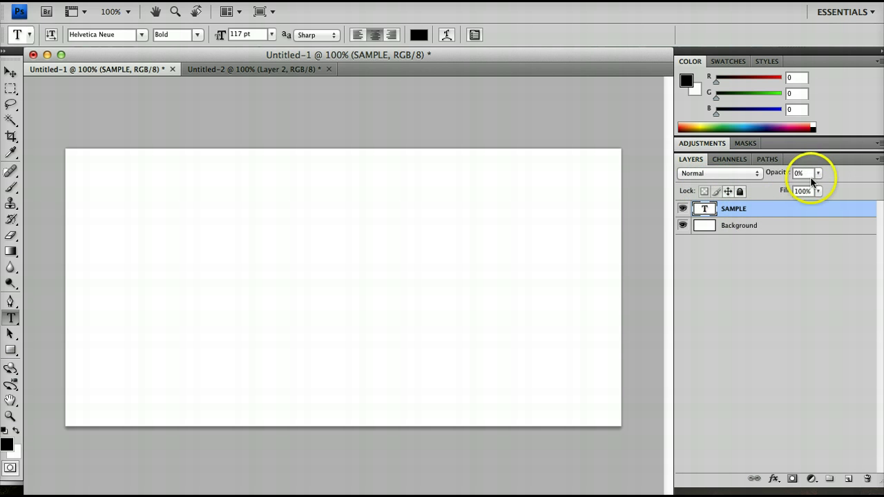
click(801, 173)
text(100)
key(Return)
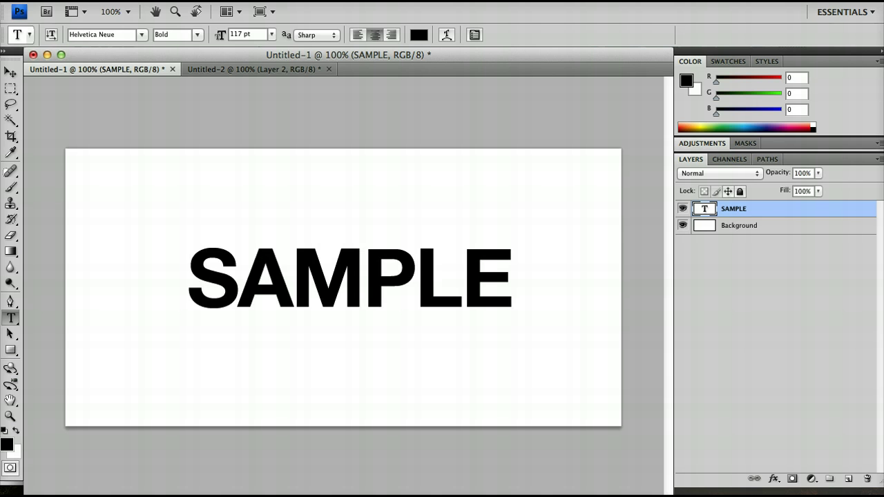
drag(801, 175, 718, 185)
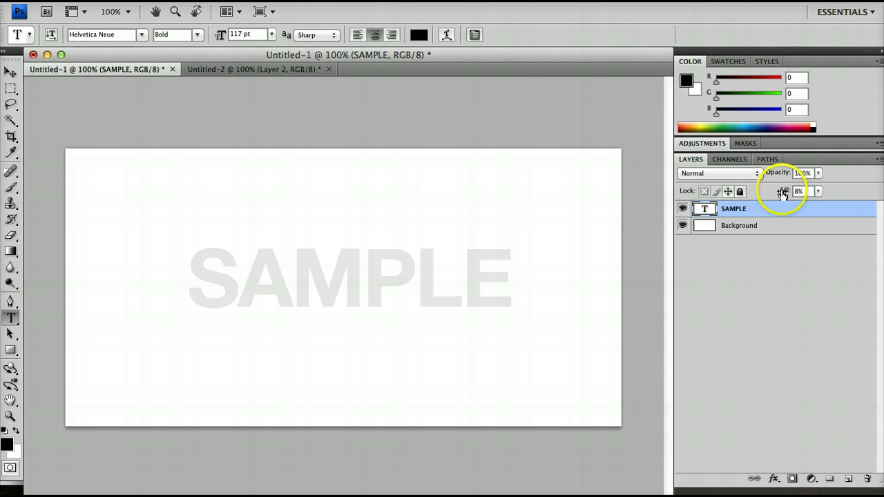
drag(813, 191, 861, 201)
click(790, 293)
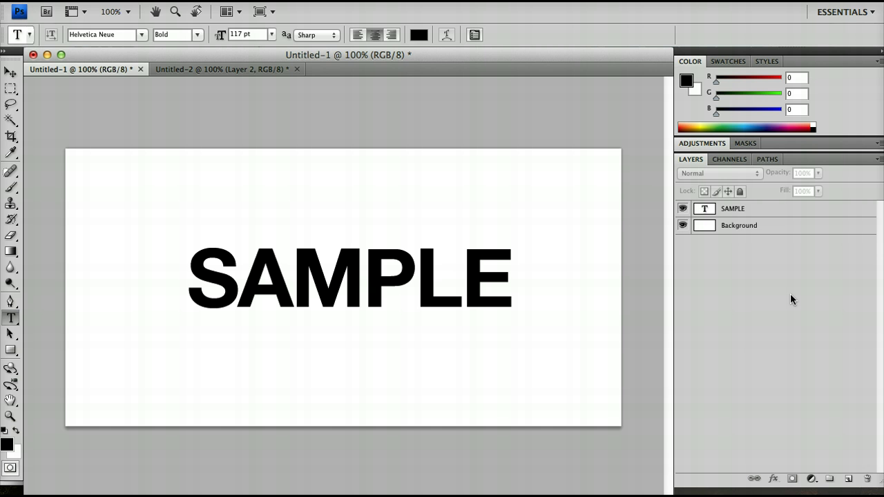
Step: Add a Drop Shadow layer style to the SAMPLE layer and apply it
click(765, 213)
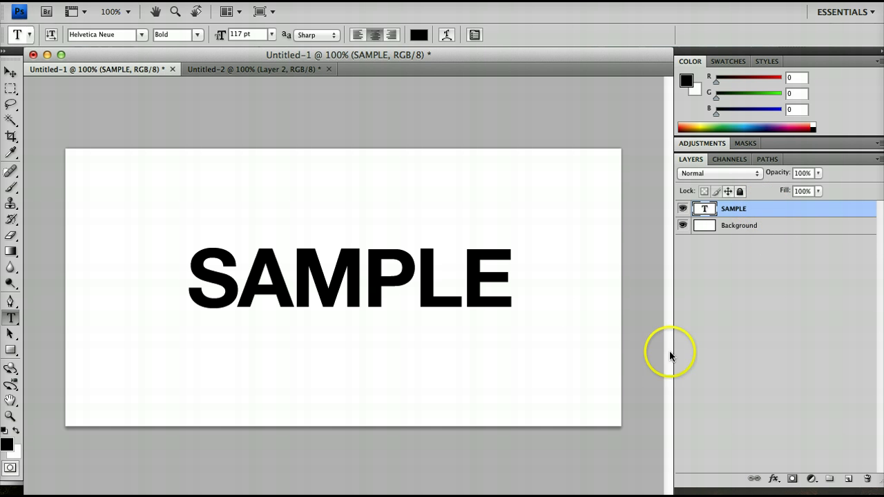
click(775, 479)
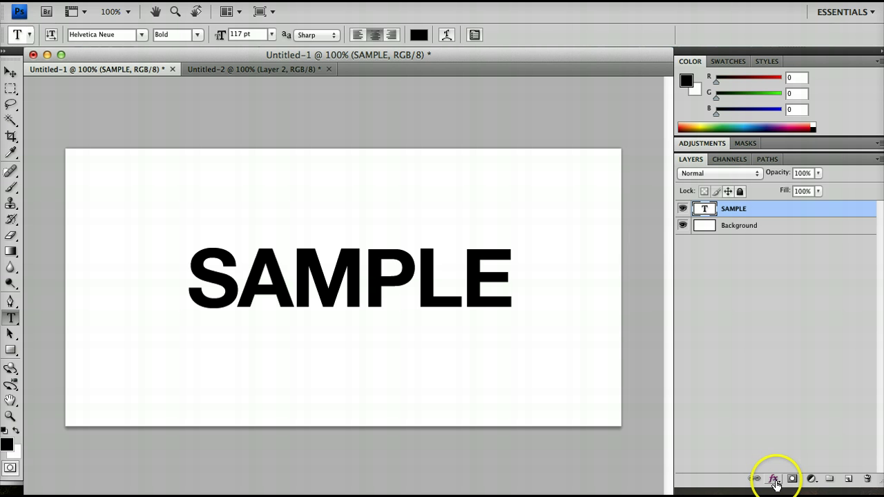
click(775, 480)
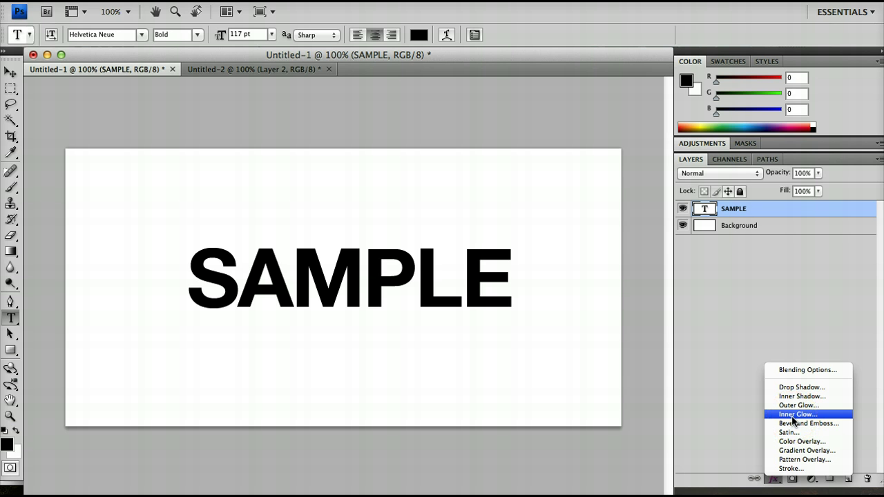
click(791, 387)
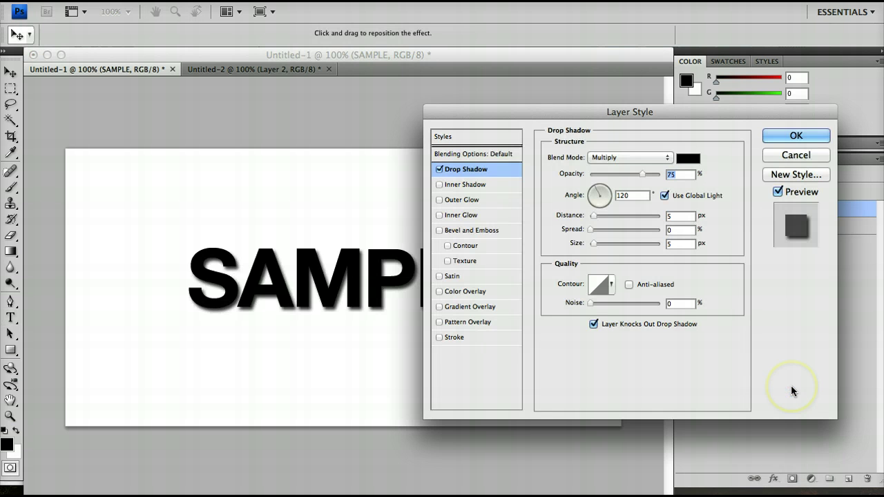
click(389, 270)
key(Return)
click(474, 224)
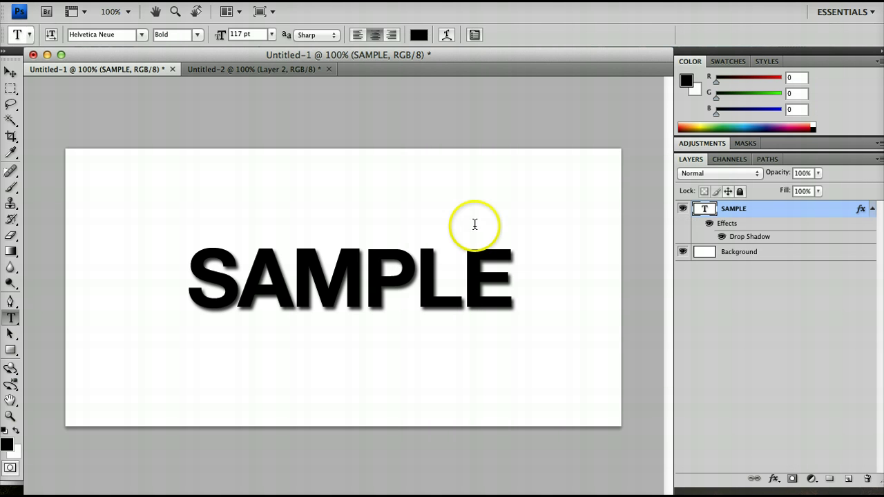
click(382, 297)
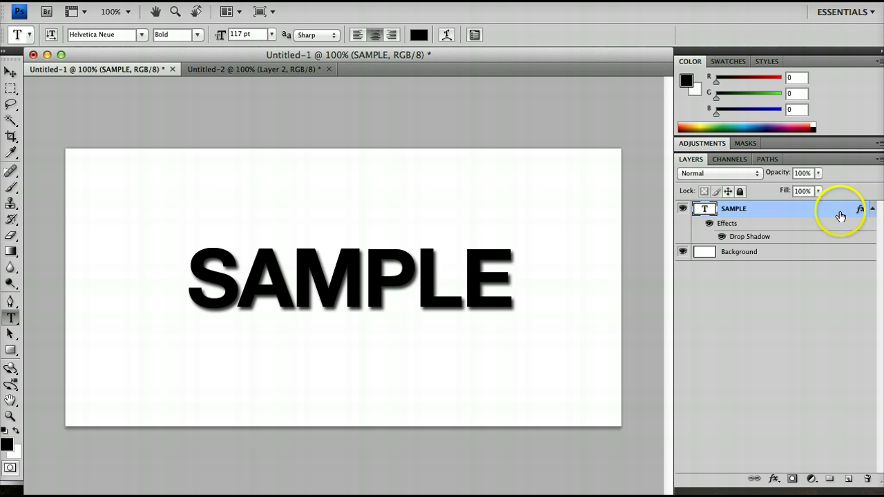
Step: Replace the word SAMPLE with TITLE HERE on the type layer
double_click(321, 295)
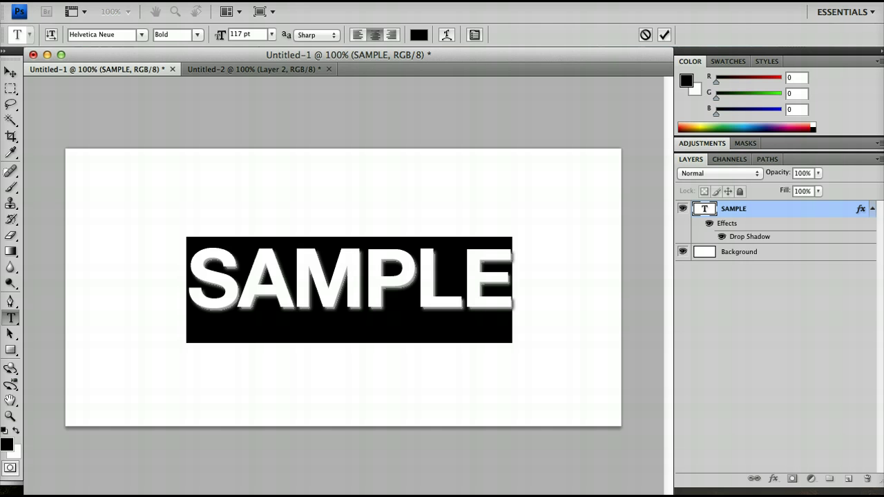
text(TITLE HERE)
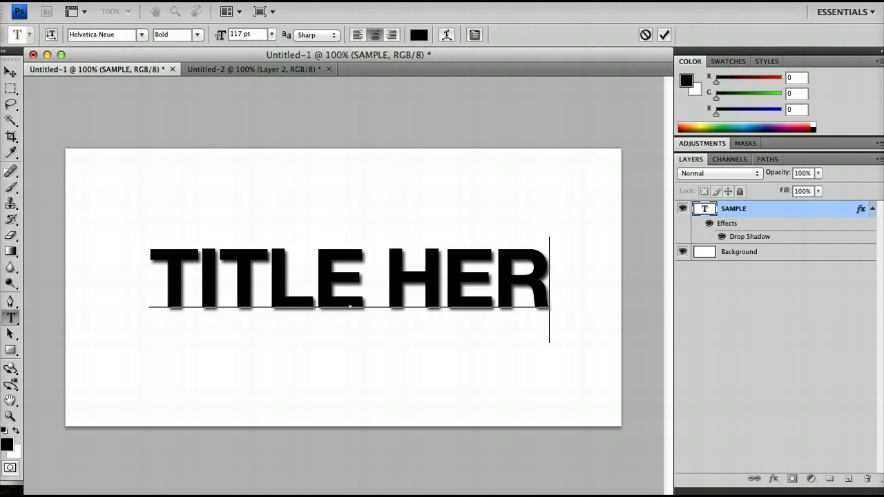
key(ctrl+Return)
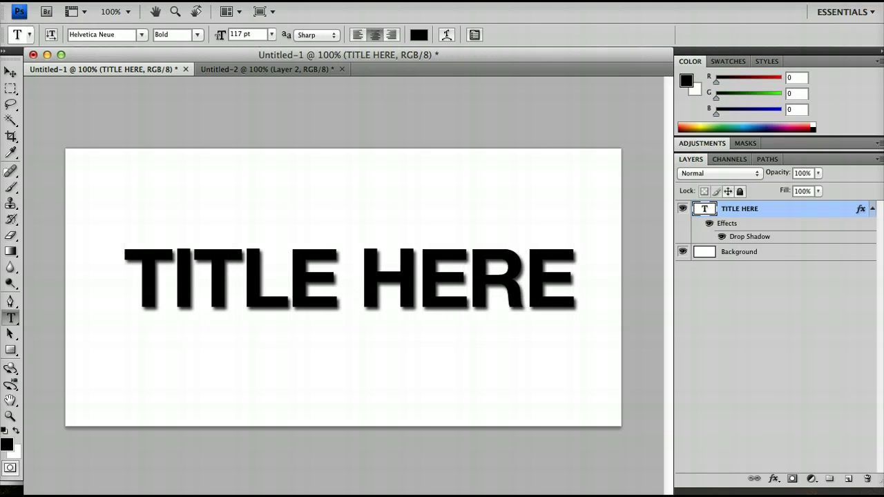
Step: Drop the title layer's opacity to 0%, then set it back to 100
click(785, 196)
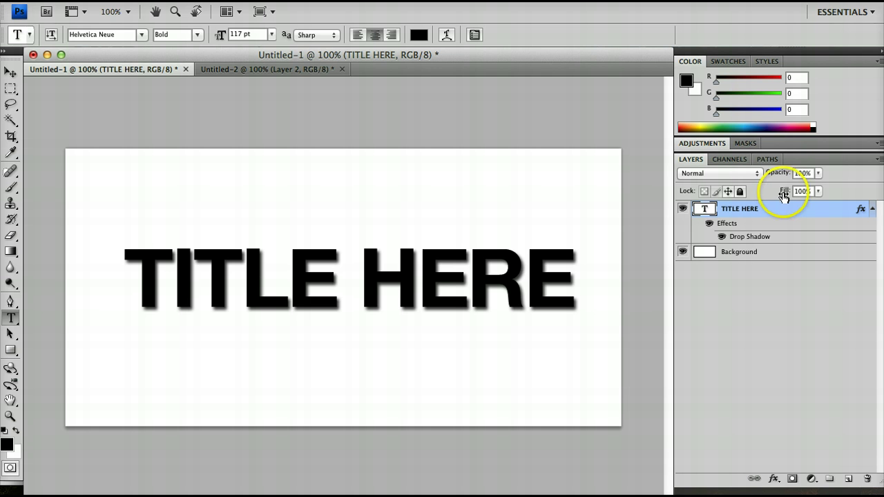
drag(780, 173, 680, 167)
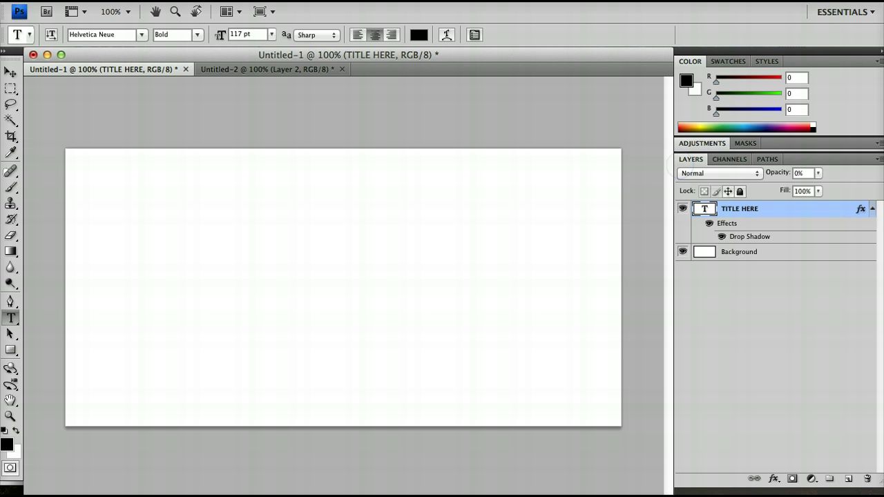
click(805, 173)
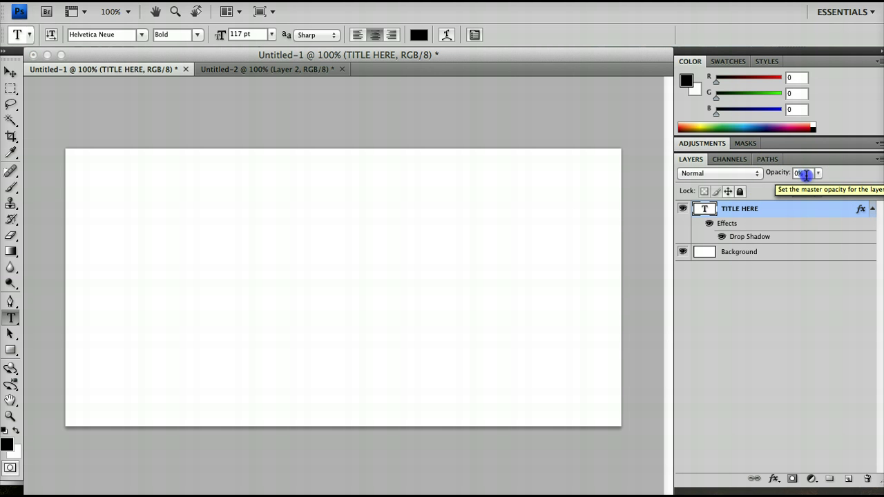
text(100)
key(Return)
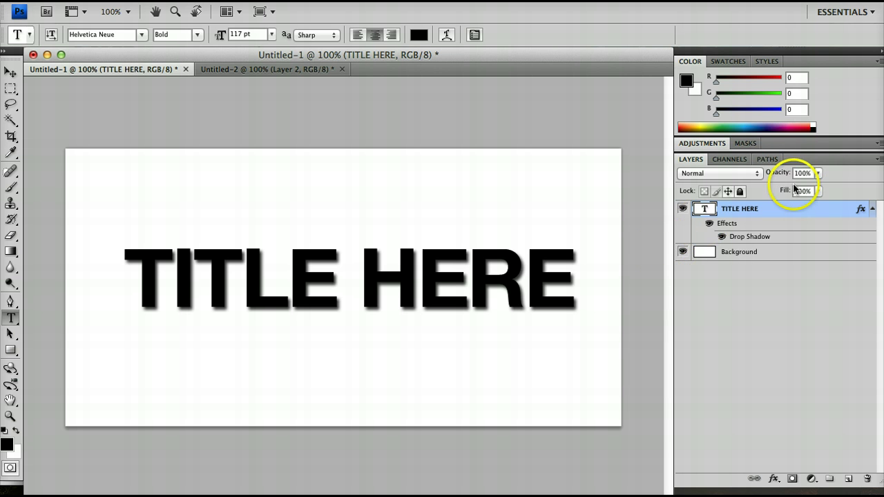
drag(787, 191, 689, 177)
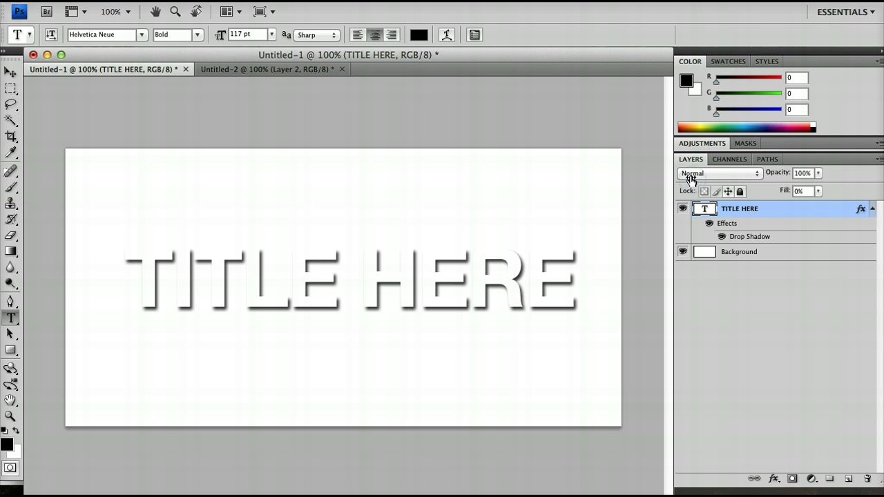
click(784, 185)
drag(785, 192, 811, 191)
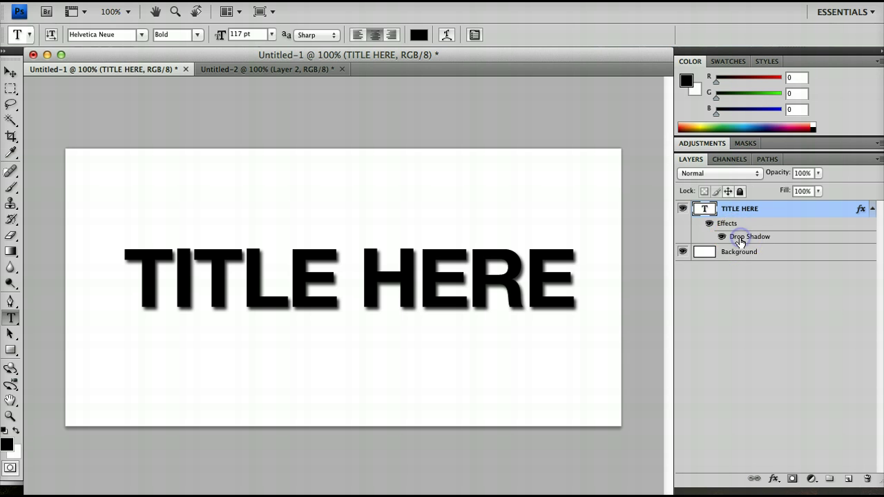
Step: Open the TITLE HERE layer style settings and switch off Drop Shadow
double_click(730, 236)
click(770, 154)
double_click(756, 238)
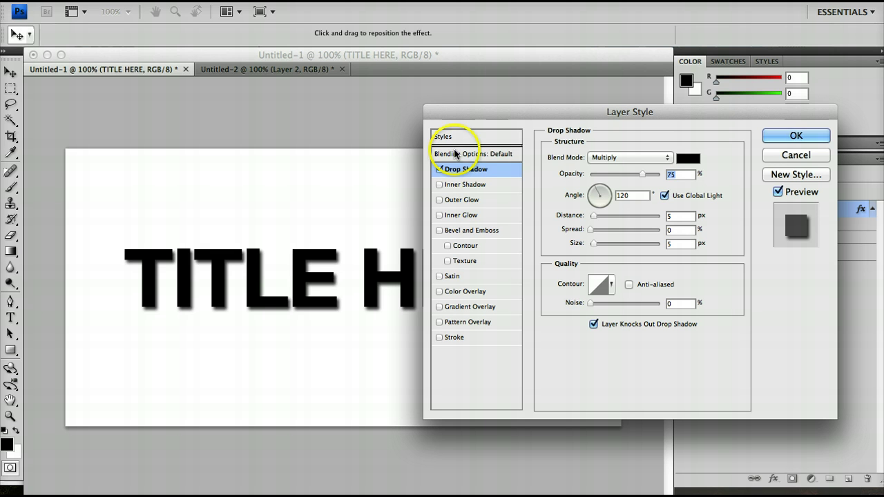
click(437, 170)
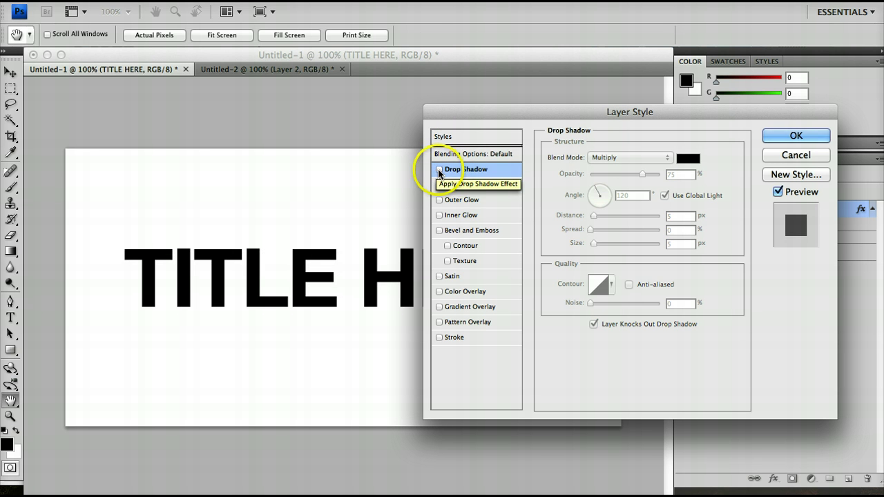
click(438, 170)
click(438, 170)
Step: Add a red 3 px Stroke positioned Inside and apply the layer style
click(439, 338)
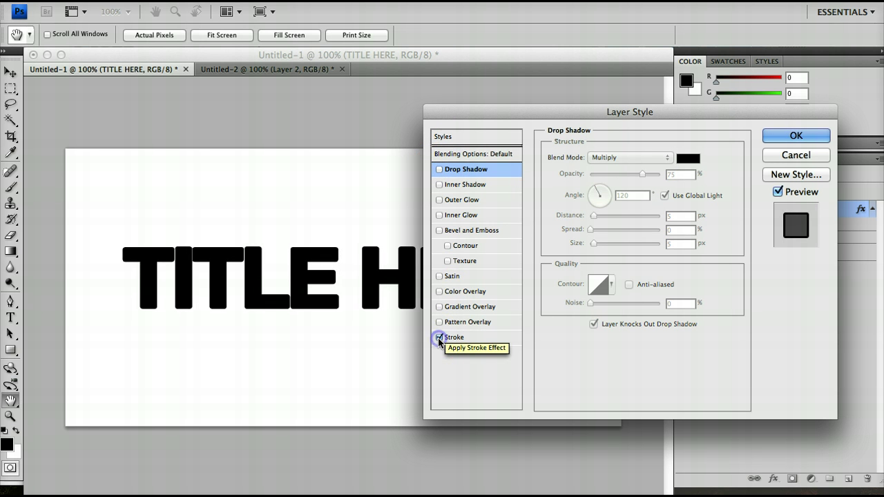
click(449, 337)
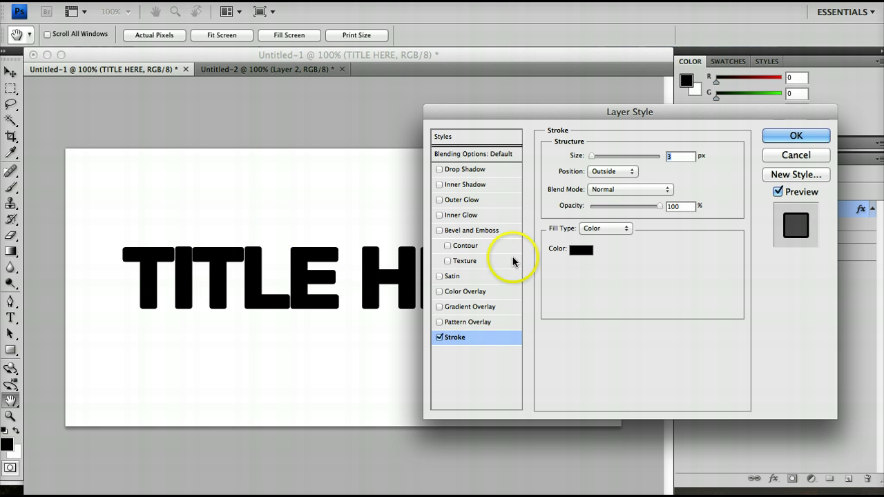
click(581, 249)
mouse_move(587, 288)
mouse_down()
mouse_move(647, 290)
mouse_move(687, 306)
mouse_move(709, 292)
mouse_up()
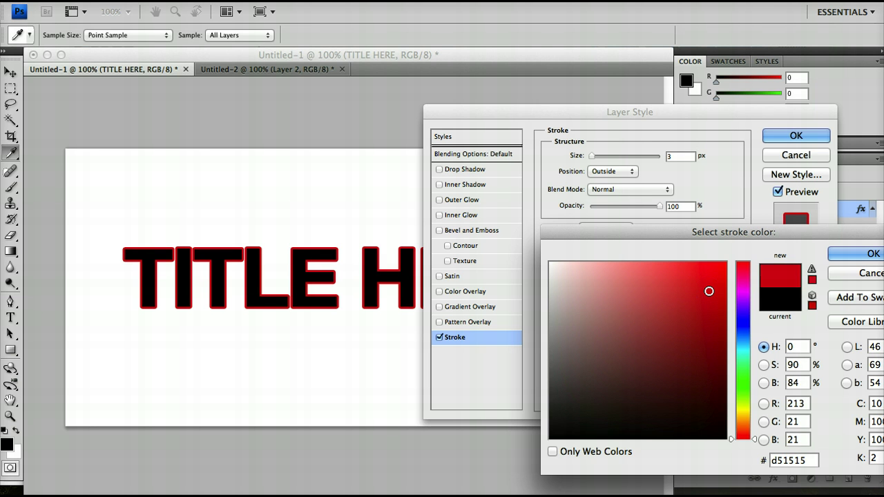
key(Return)
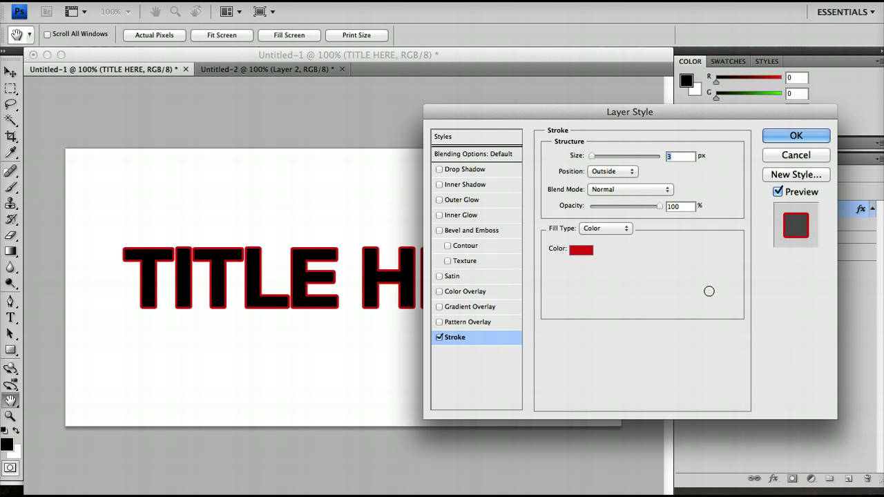
click(603, 172)
click(603, 191)
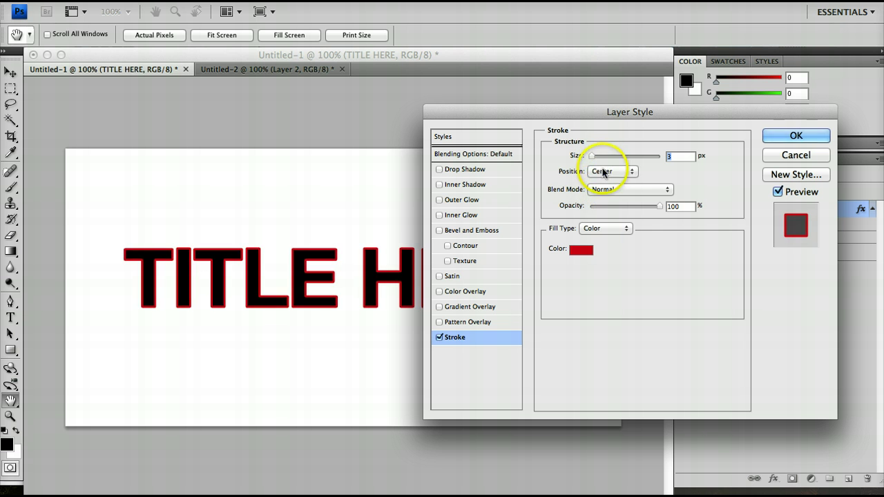
click(603, 172)
click(603, 162)
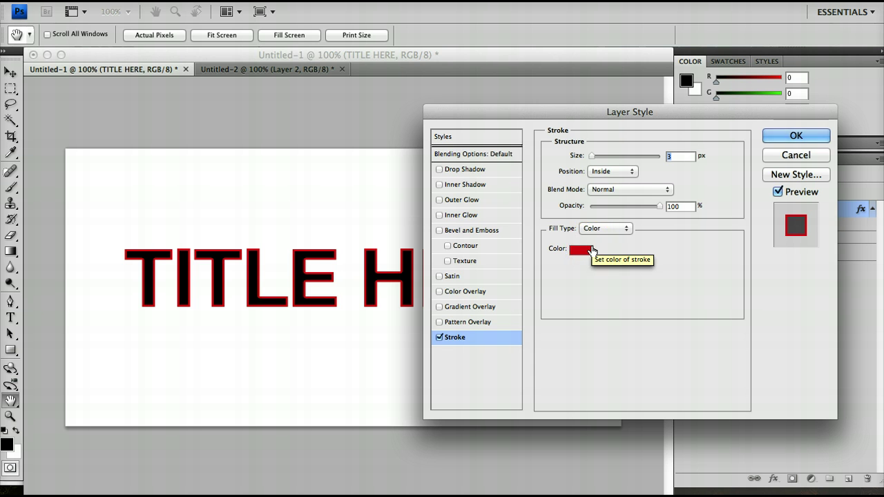
key(Return)
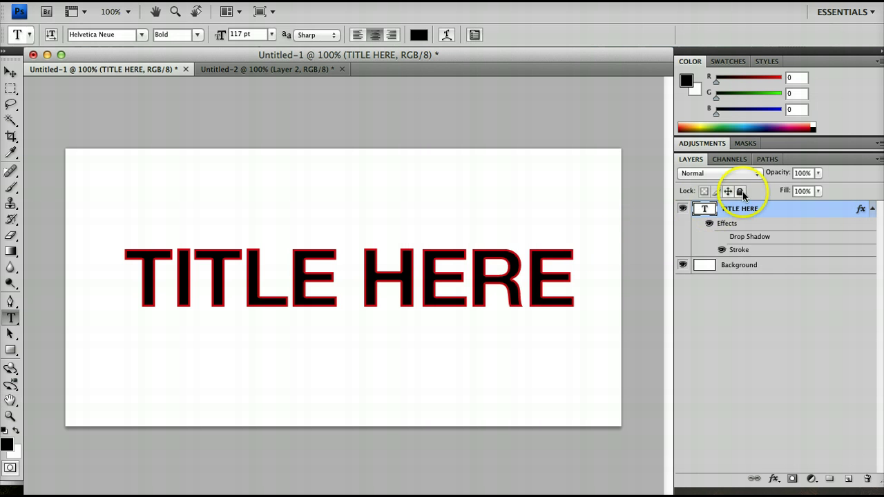
Step: Set the title layer's Fill to 0%, leaving only the red outlines
click(800, 191)
text(0)
click(718, 193)
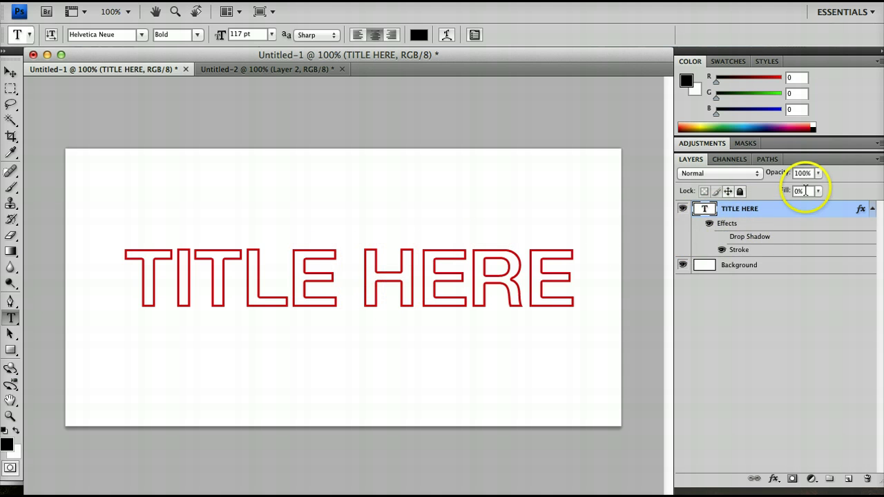
Step: Retype the title as CHANGE TEXT and commit the edit
triple_click(484, 296)
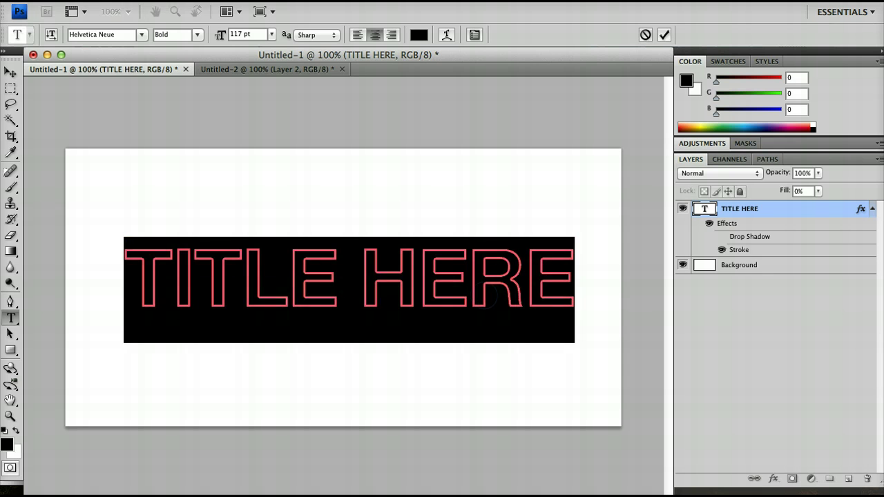
text(CHANGE THE)
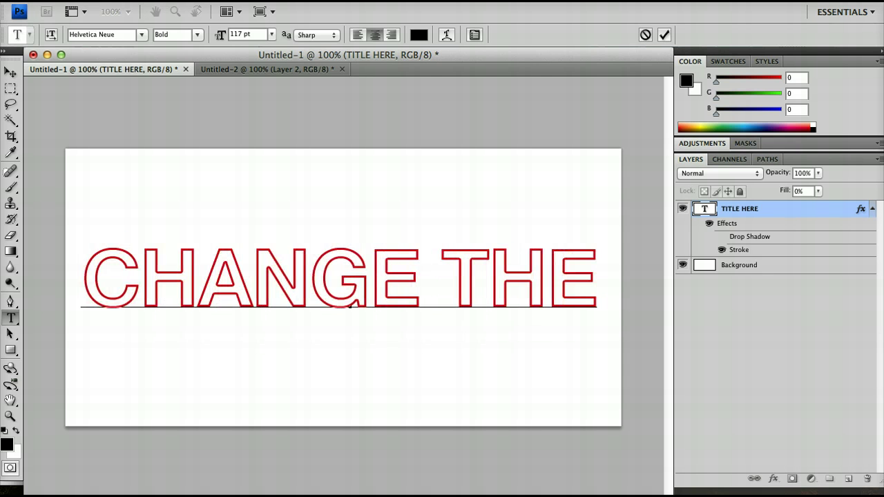
key(BackSpace)
key(BackSpace)
key(BackSpace)
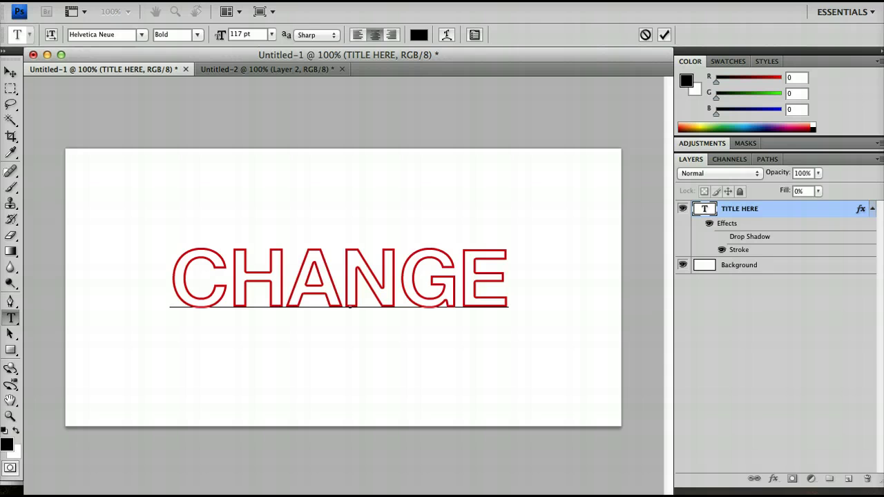
text(TEXT)
key(super+Return)
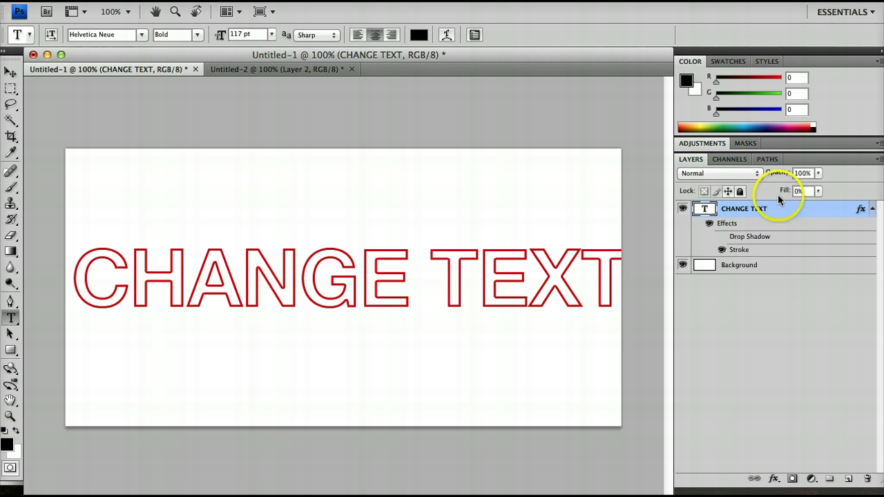
click(773, 478)
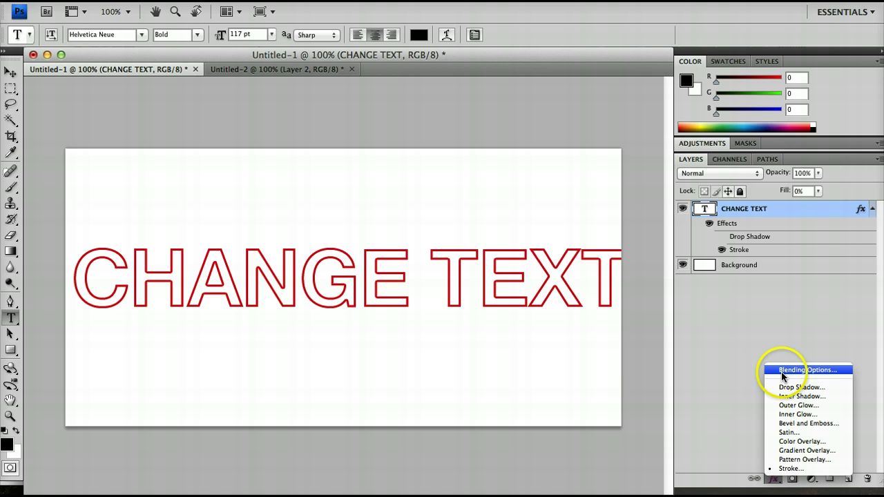
click(694, 378)
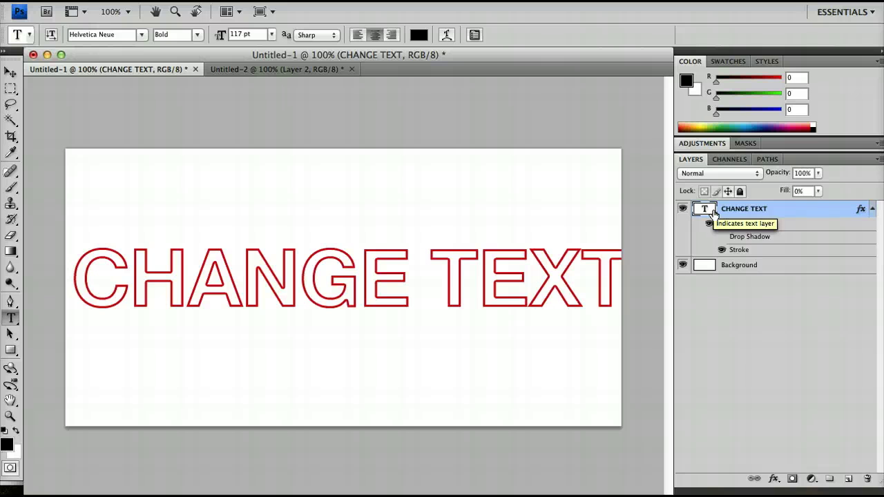
click(704, 174)
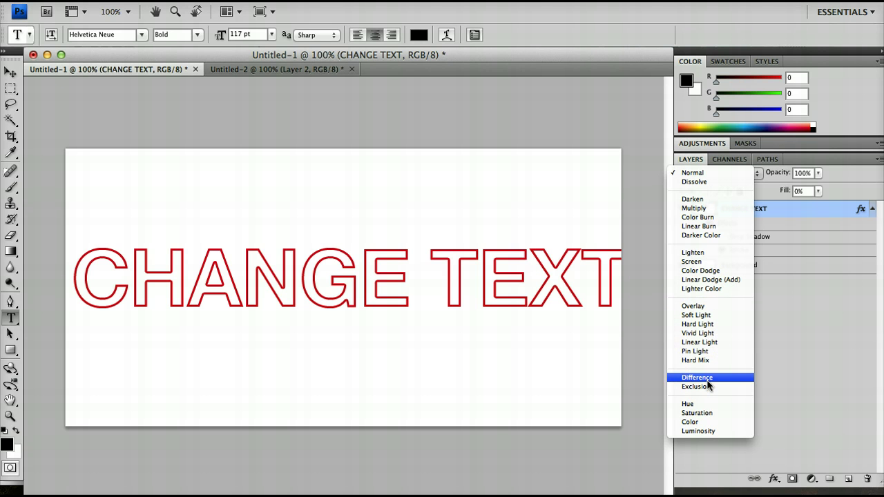
click(780, 348)
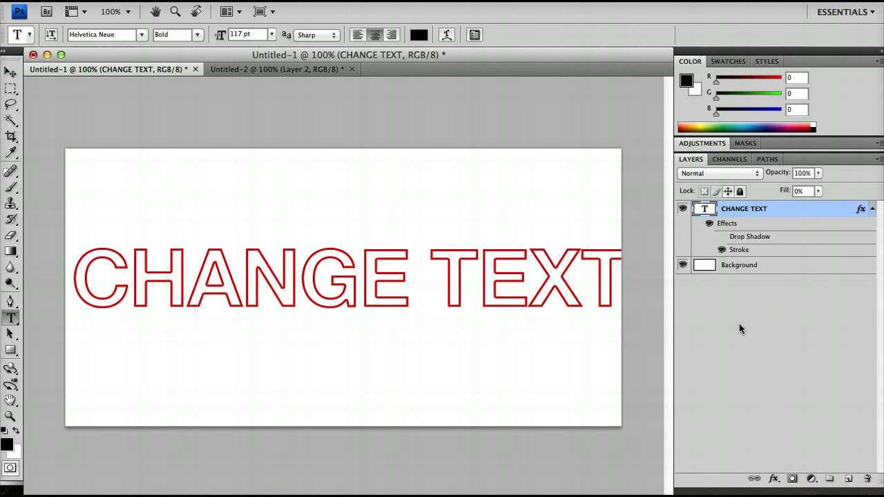
click(712, 320)
Step: Paste the zebra photo as a new layer and hide the CHANGE TEXT layer
key(super+v)
click(541, 280)
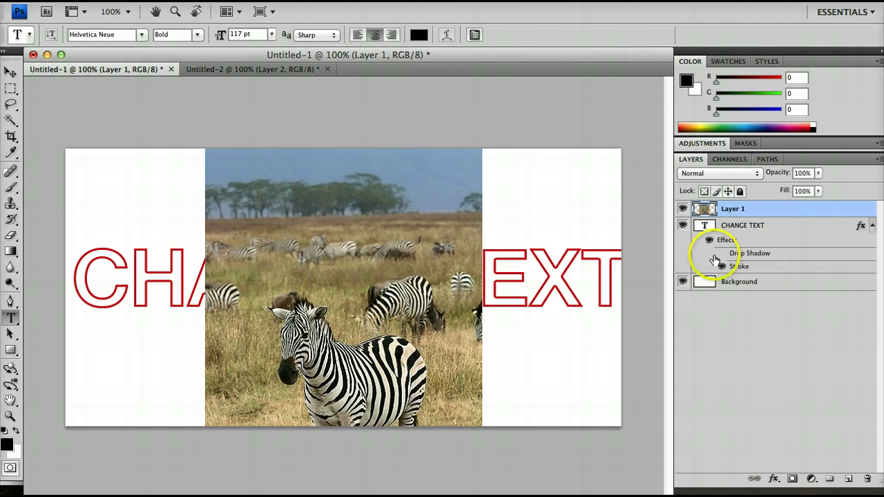
click(682, 227)
click(705, 225)
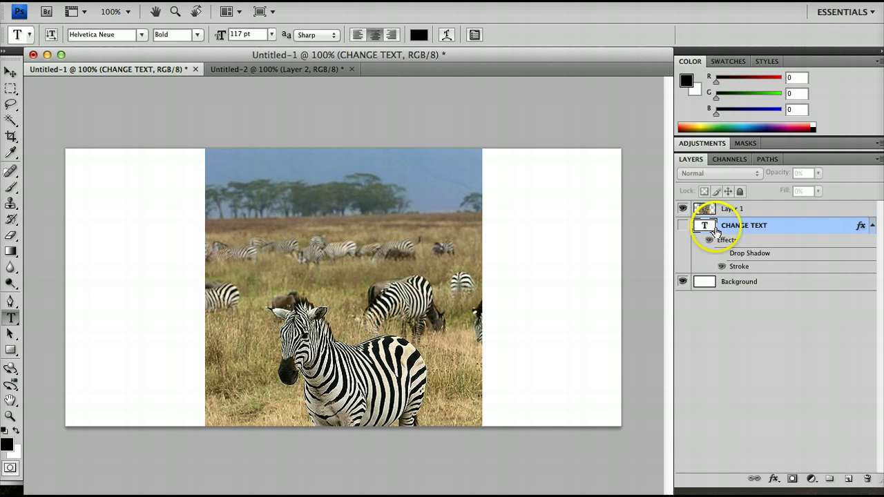
click(872, 226)
click(872, 227)
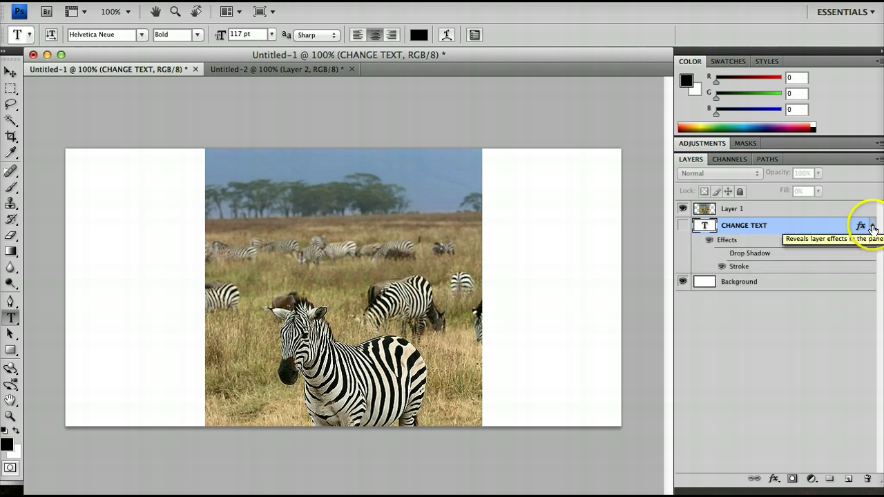
click(872, 227)
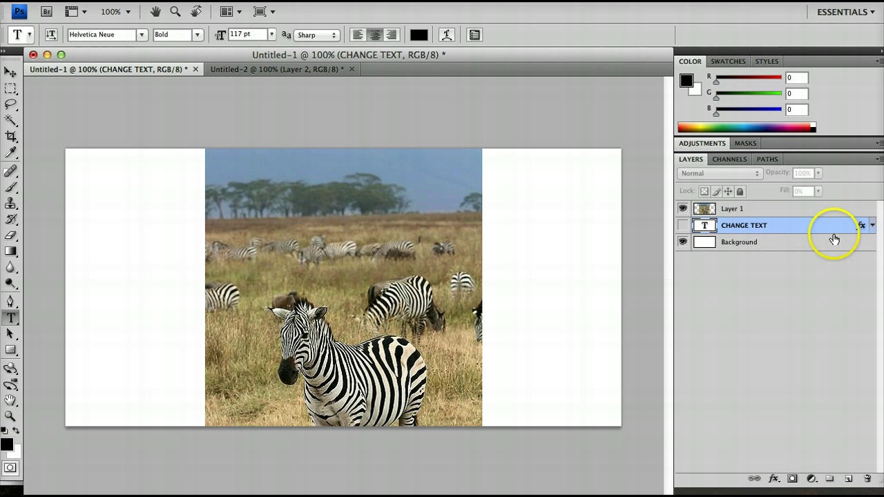
click(724, 272)
click(869, 228)
click(870, 228)
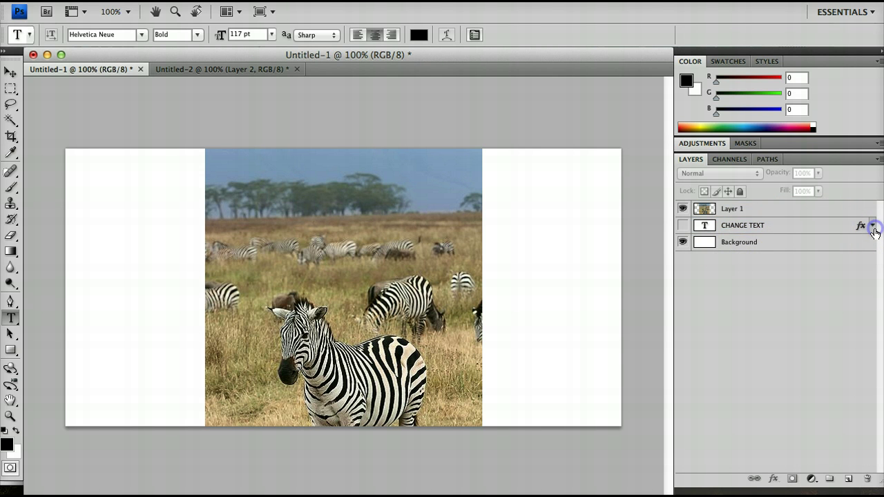
Step: Select the Background layer and apply Filter > Render > Clouds to it
click(726, 242)
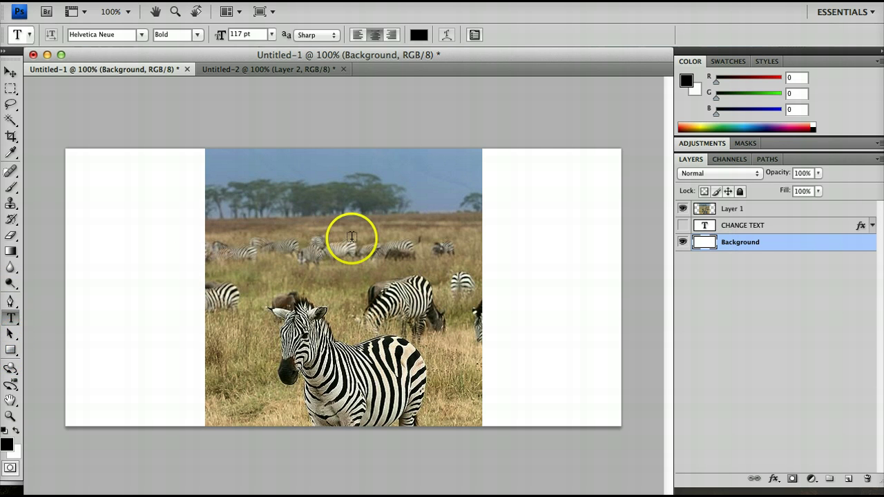
click(306, 0)
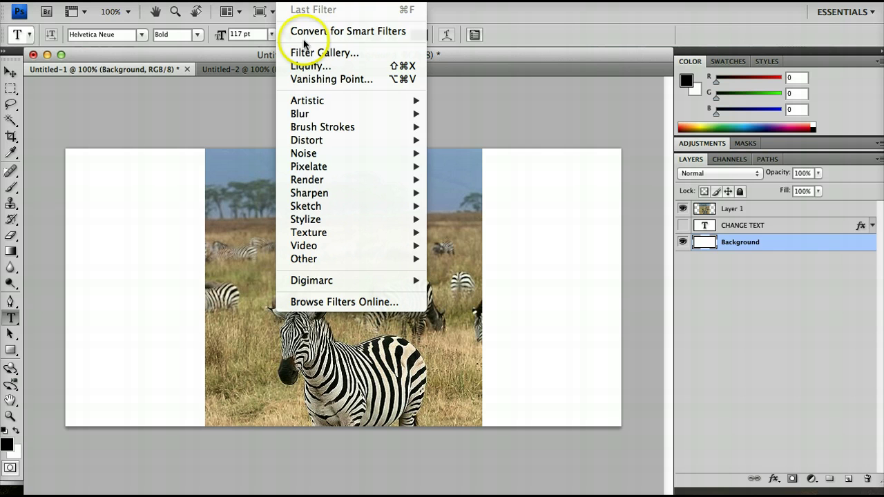
mouse_move(326, 179)
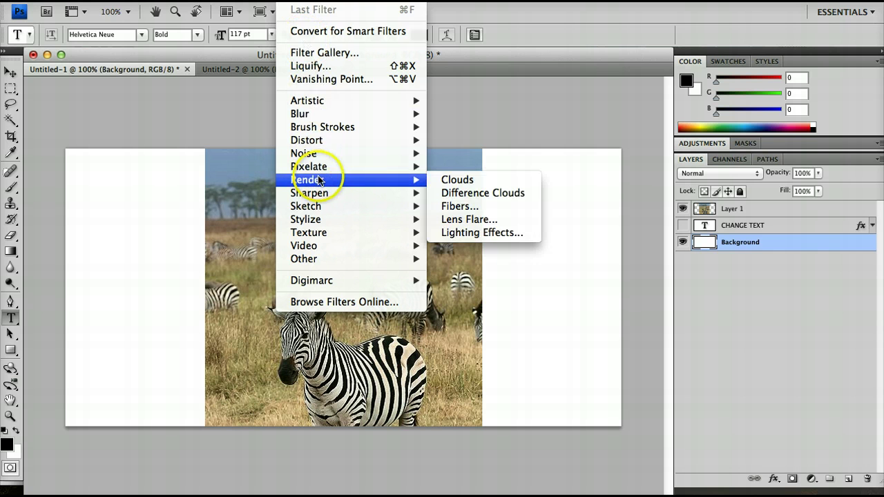
click(446, 178)
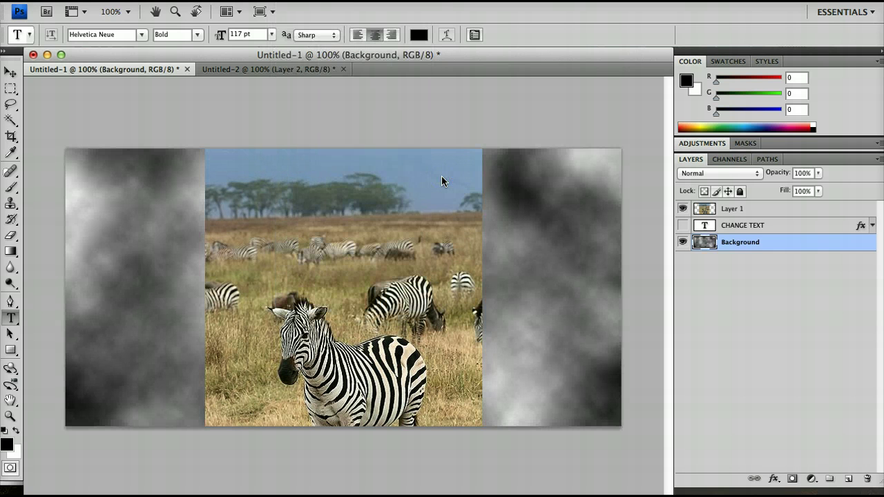
Step: Set Layer 1 to Soft Light and nudge the zebra photo slightly upward
click(704, 209)
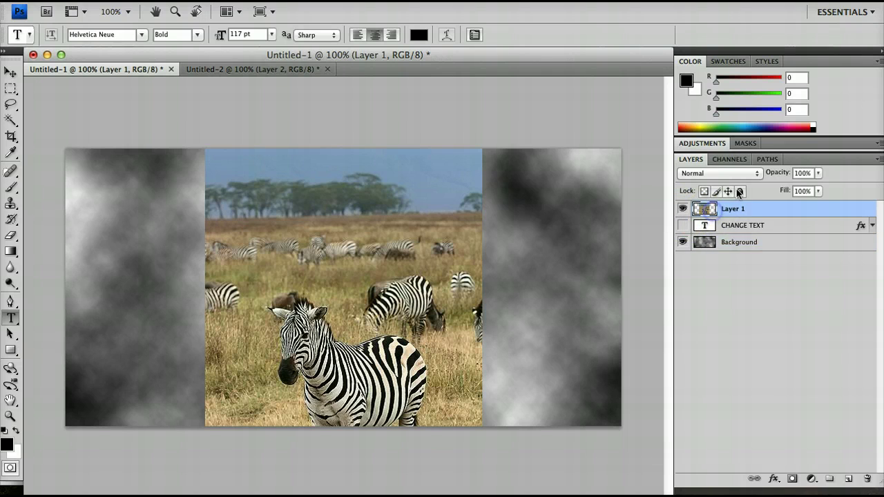
click(751, 173)
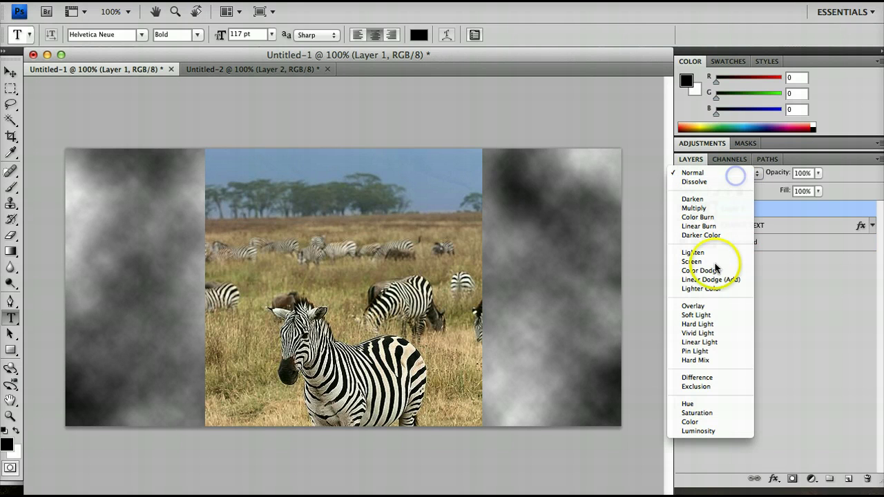
click(718, 314)
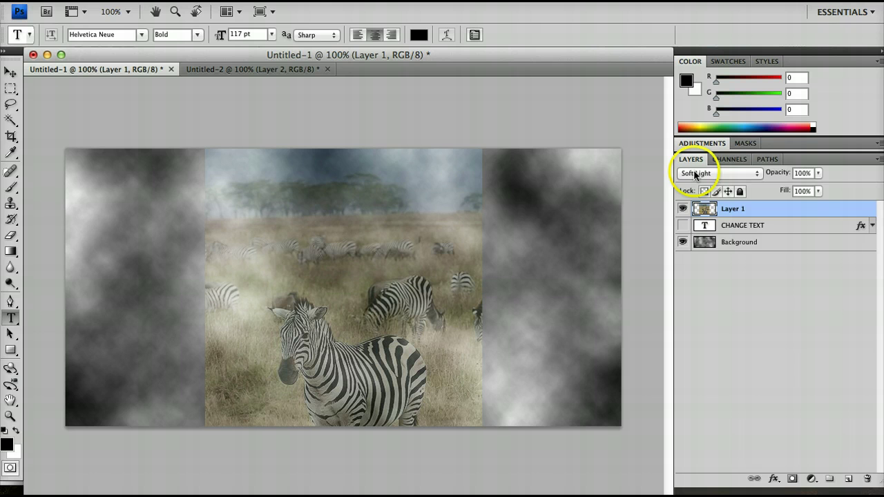
key(v)
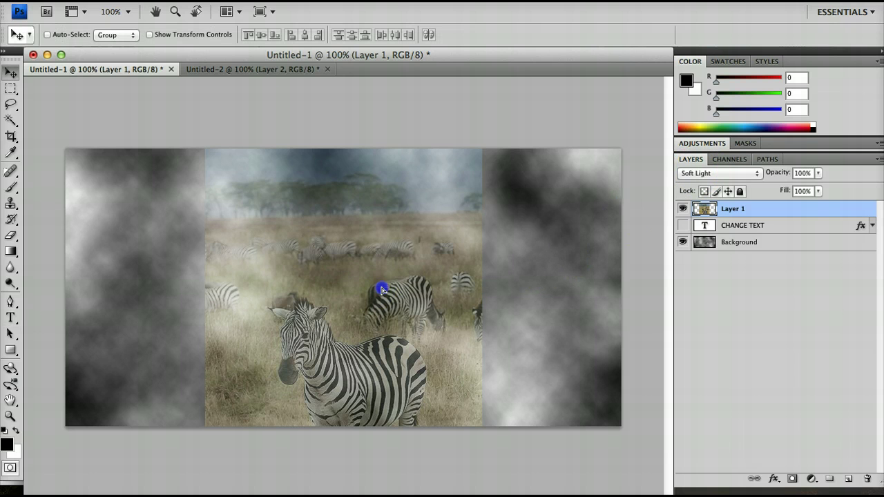
drag(362, 292, 357, 260)
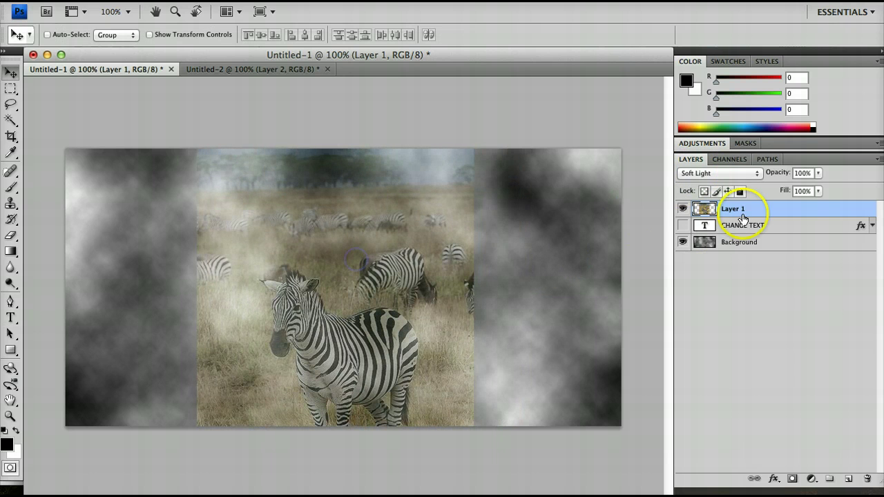
Step: Switch Layer 1 to Overlay, duplicate it twice, then undo both duplicates
click(729, 174)
click(722, 167)
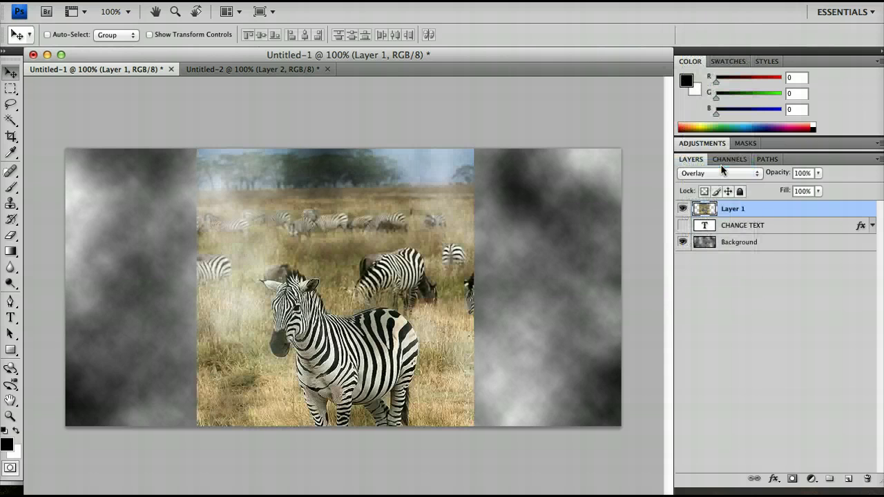
key(ctrl+j)
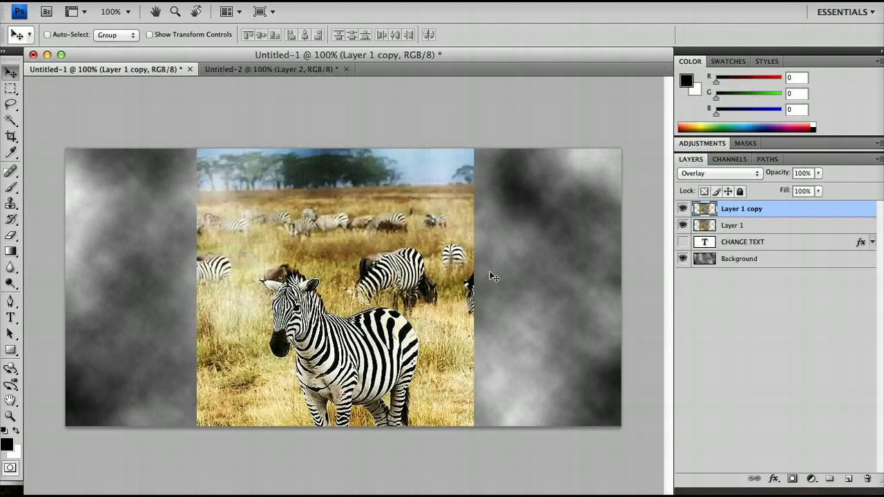
key(ctrl+j)
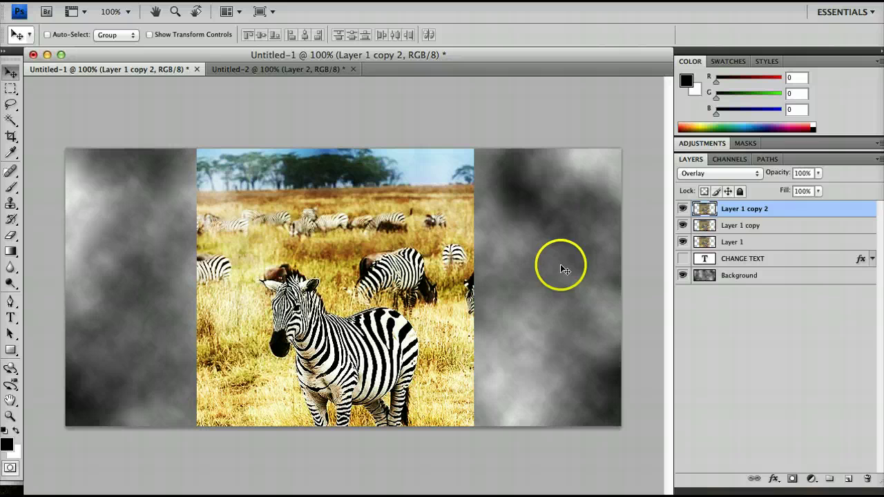
key(ctrl+alt+z)
key(ctrl+alt+z)
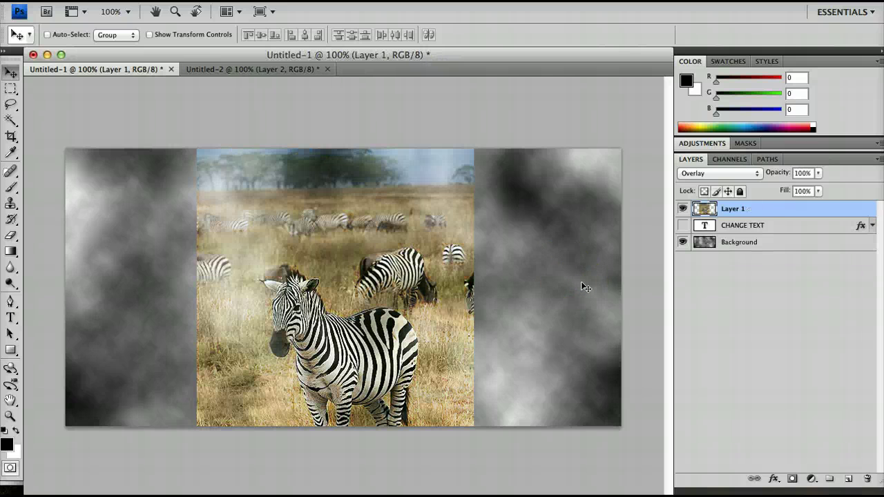
Step: Duplicate the zebra layer and try Hard Mix, Color Burn and Screen before settling on Linear Light
key(ctrl+j)
key(ctrl+j)
key(ctrl+j)
key(ctrl+alt+z)
key(ctrl+alt+z)
key(ctrl+alt+z)
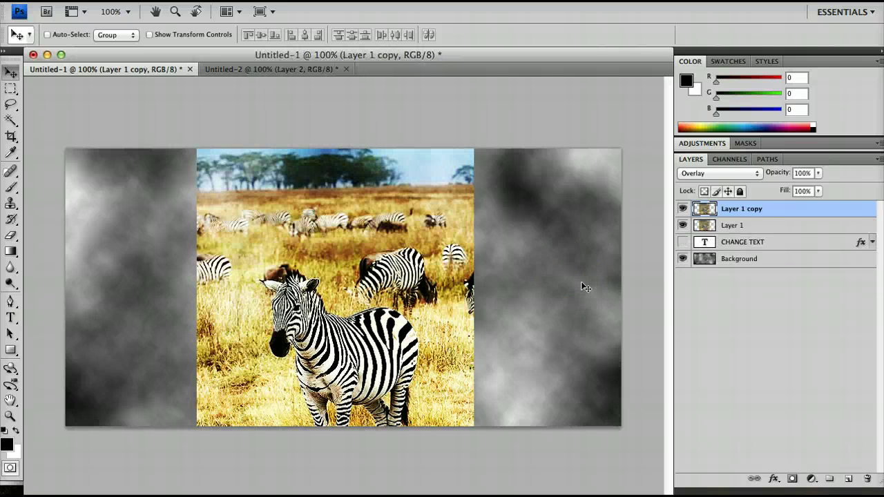
click(725, 177)
click(719, 229)
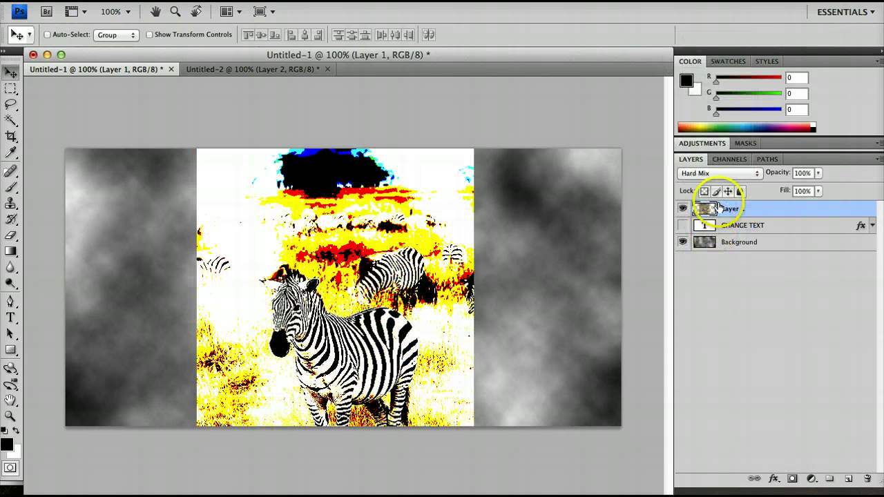
click(724, 174)
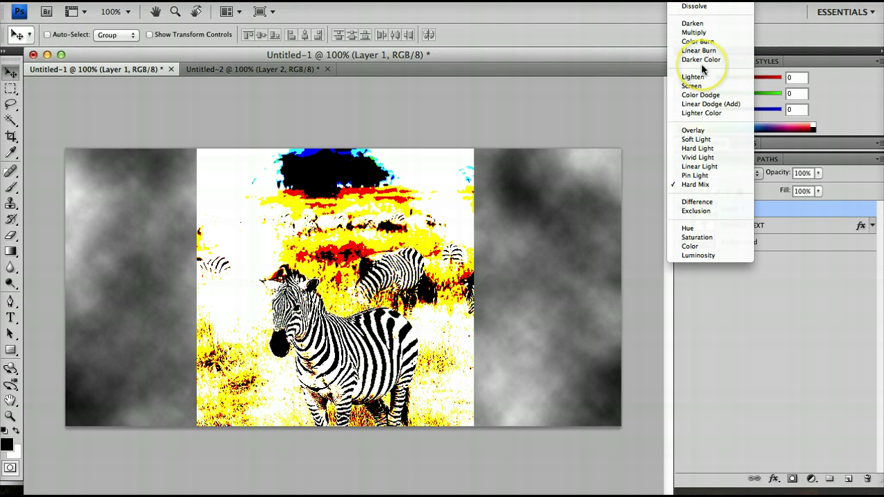
click(684, 40)
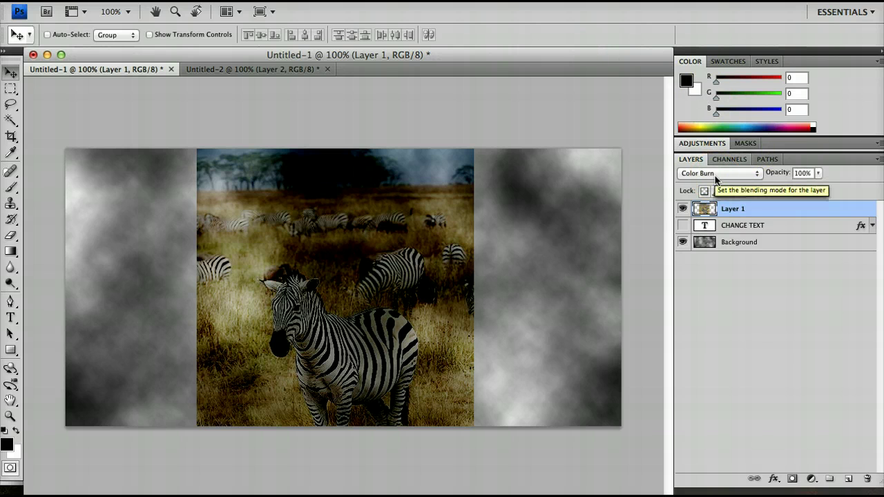
click(715, 180)
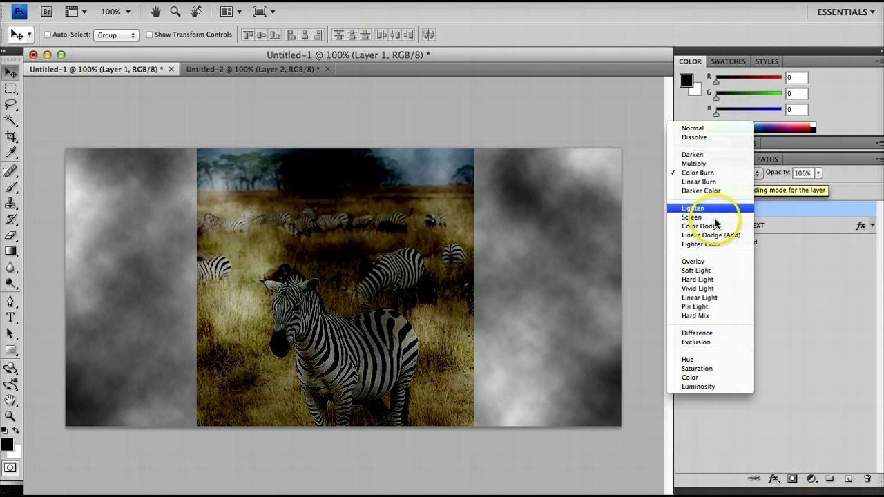
click(715, 218)
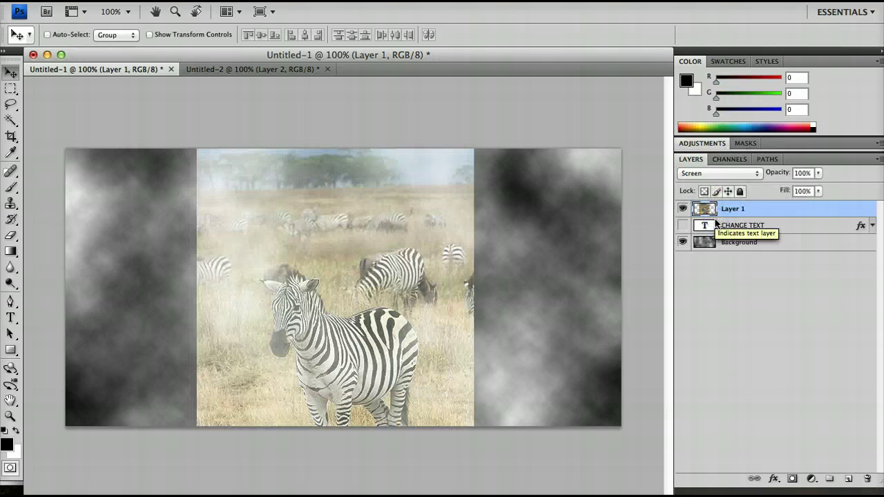
click(723, 173)
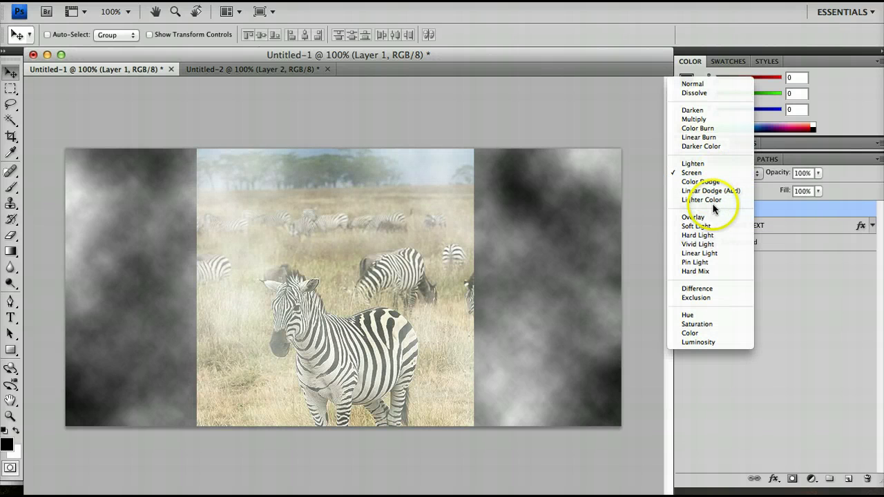
click(713, 254)
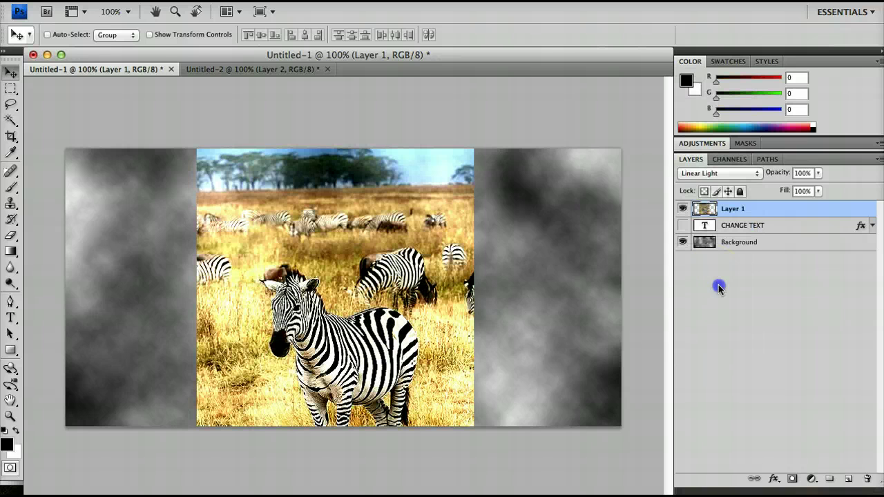
click(718, 283)
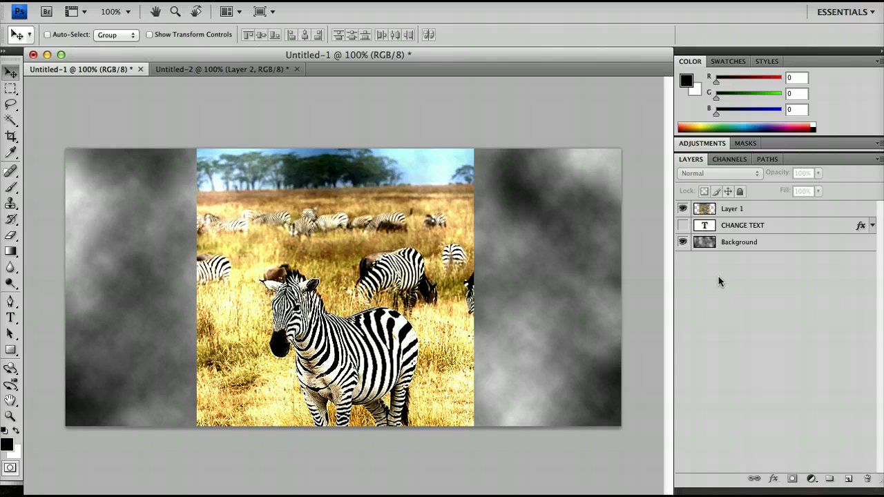